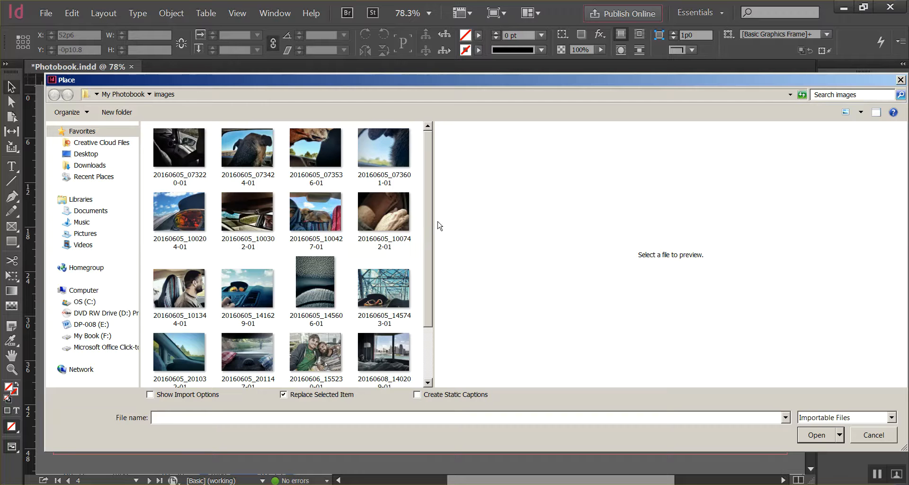
# Place the image 20160605_145743-01 on the spread starting at the upper-left bleed corner, about 66p1 wide and 49p7 high
pyautogui.click(383, 292)
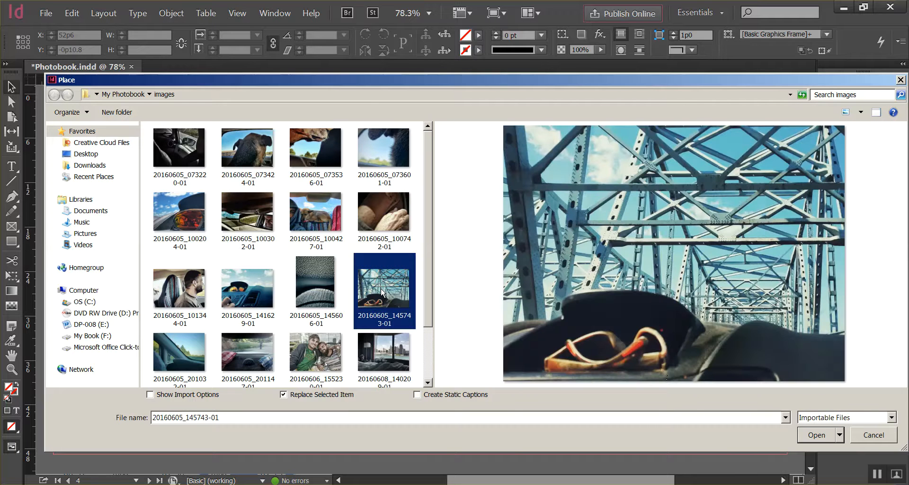
pyautogui.click(822, 435)
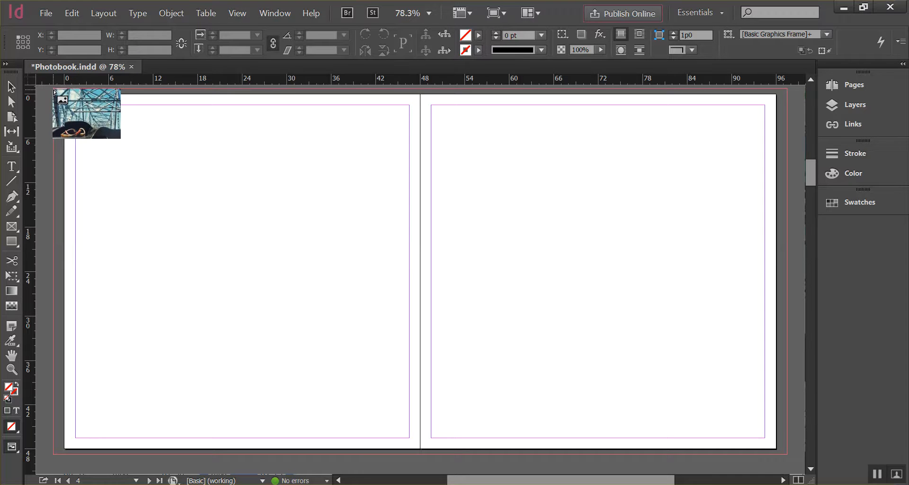
pyautogui.moveTo(55, 90); pyautogui.dragTo(543, 455)
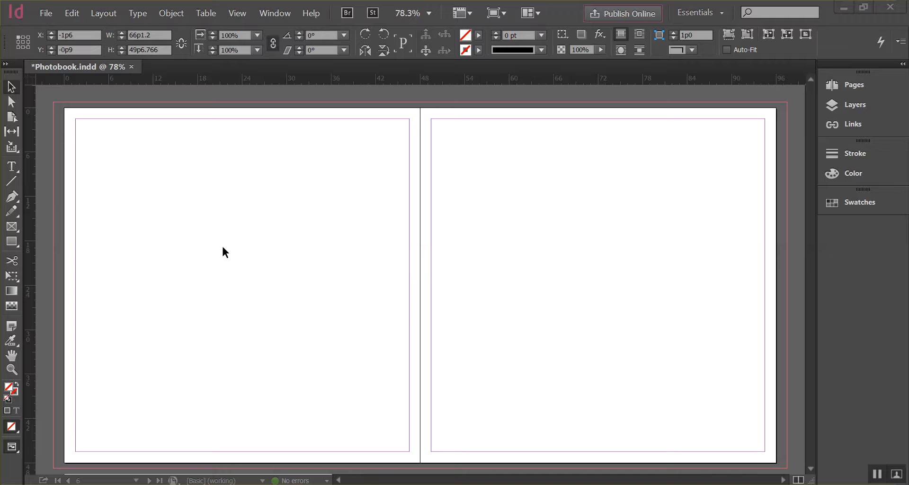
# Draw a rectangle frame about 72p5 by 36p4 across the page 6 spread and place the image 20160608_140209-01 in it
pyautogui.click(12, 226)
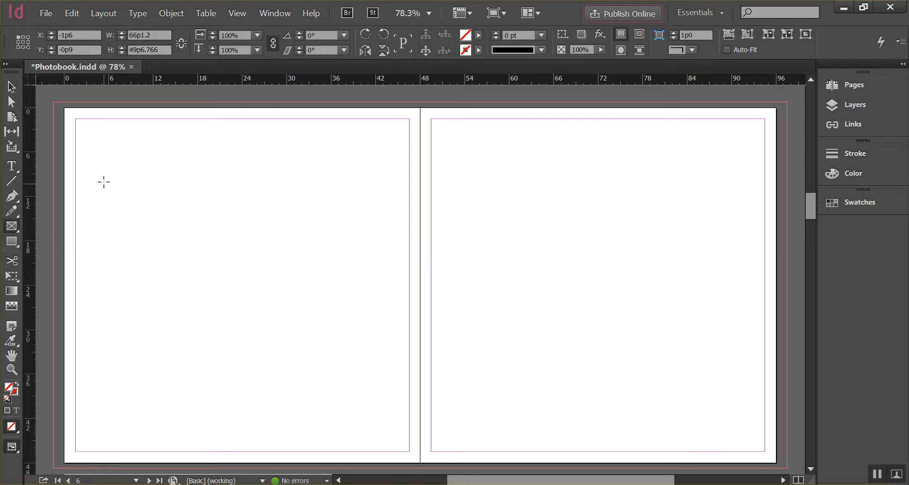
pyautogui.moveTo(90, 173); pyautogui.dragTo(626, 442)
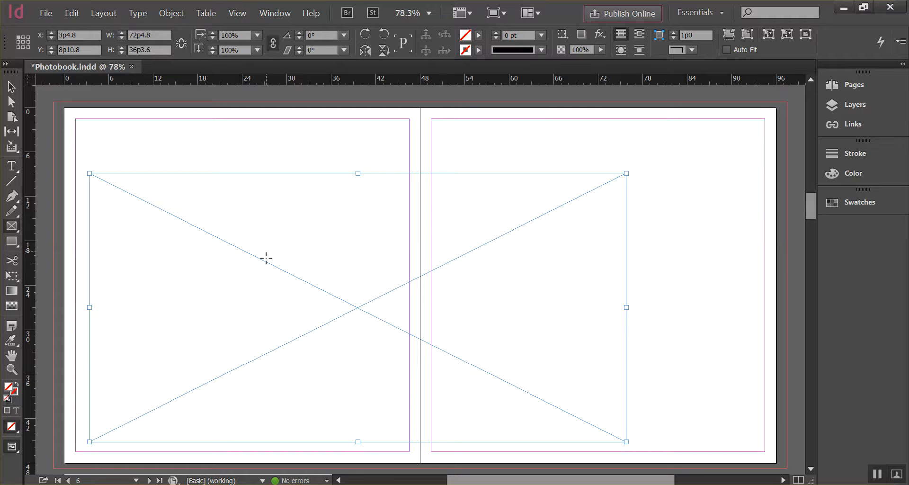
pyautogui.click(46, 14)
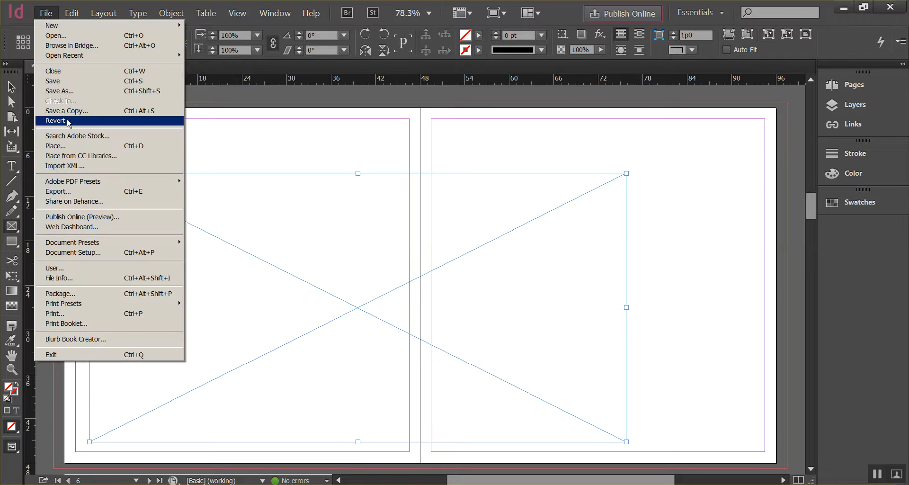
pyautogui.click(75, 146)
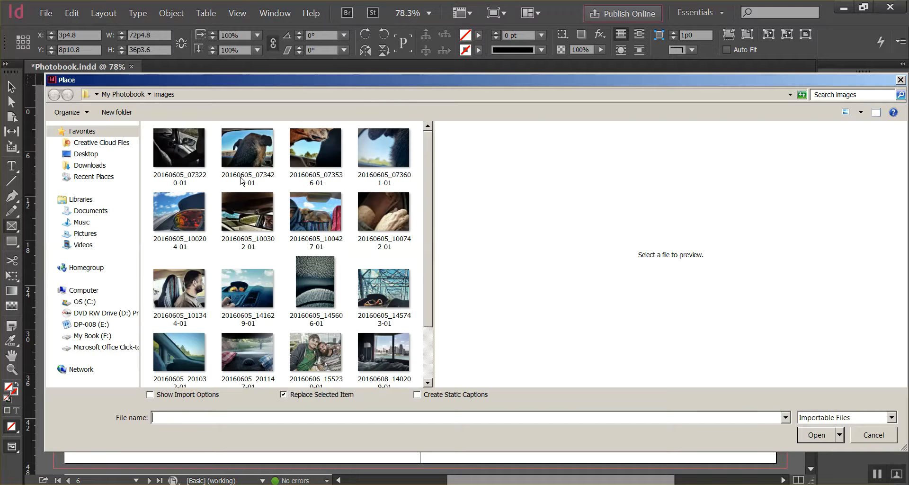
pyautogui.moveTo(430, 222); pyautogui.dragTo(431, 267)
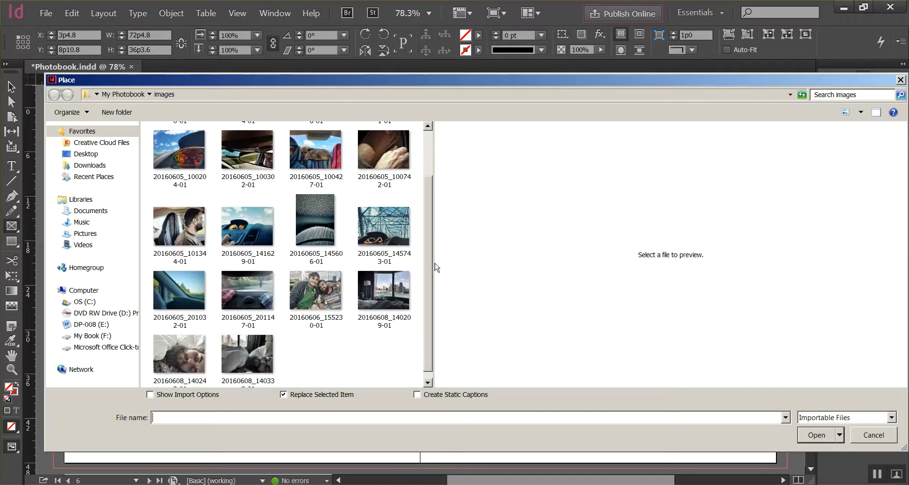
pyautogui.click(395, 301)
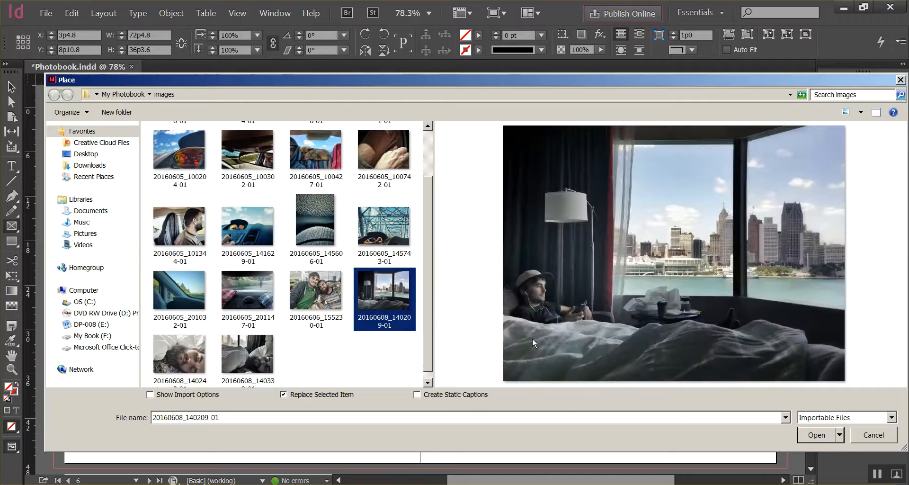
pyautogui.click(813, 439)
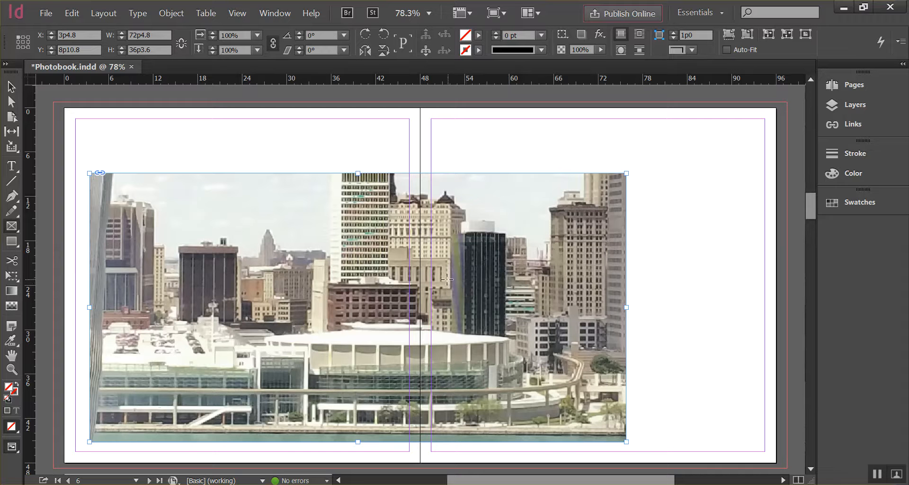
# Fit the hotel room photo proportionally inside its frame
pyautogui.rightClick(303, 252)
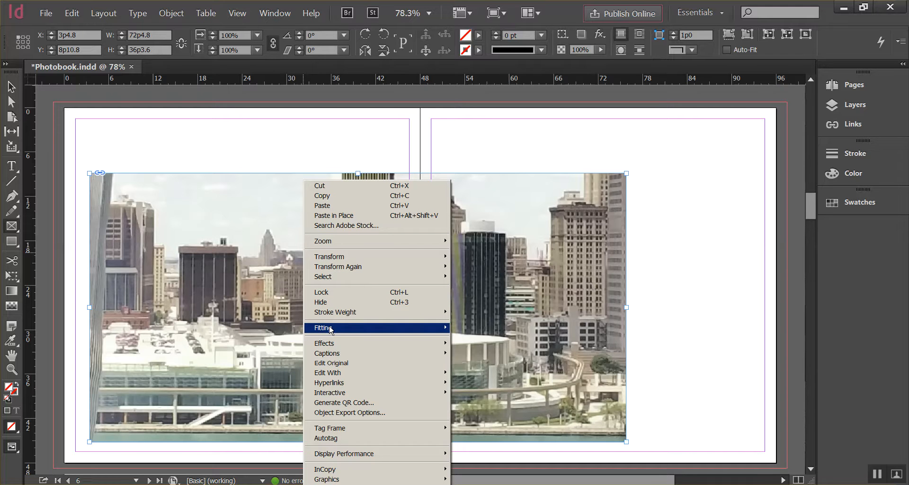
pyautogui.moveTo(330, 329)
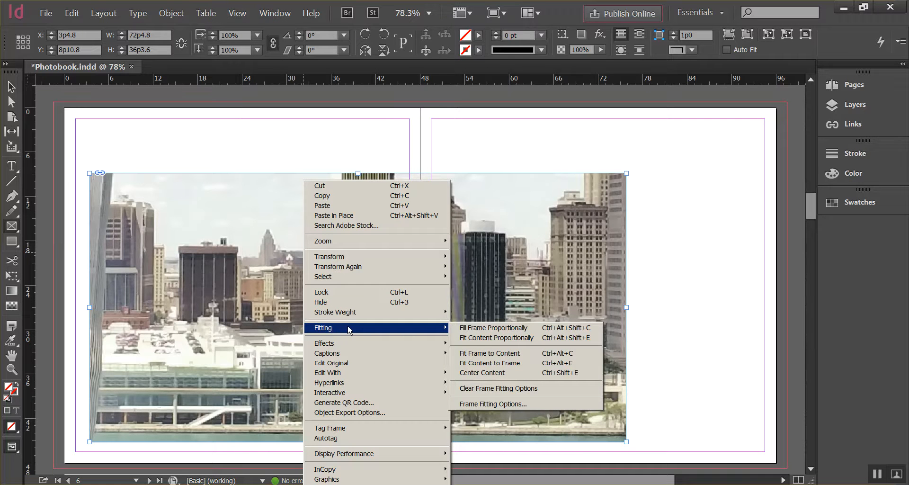
pyautogui.click(489, 339)
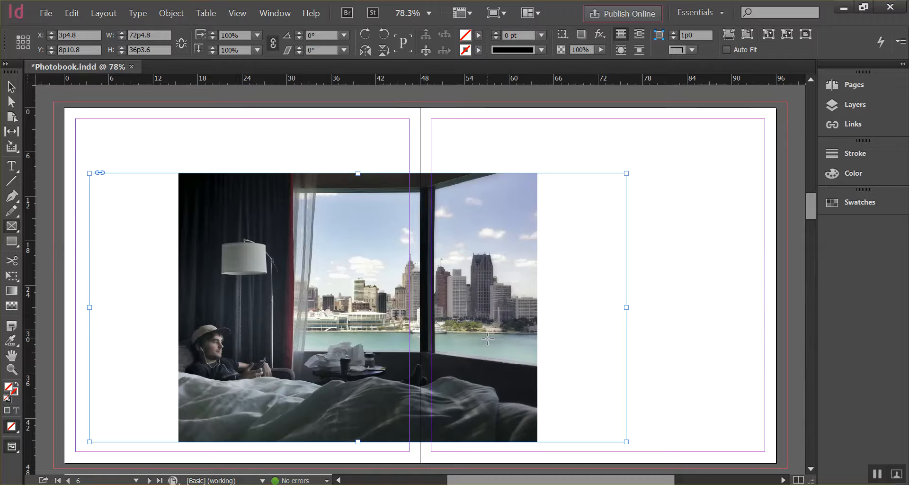
# Move the photo frame up and left so its left edge meets the bleed line at X -1p6
pyautogui.click(11, 88)
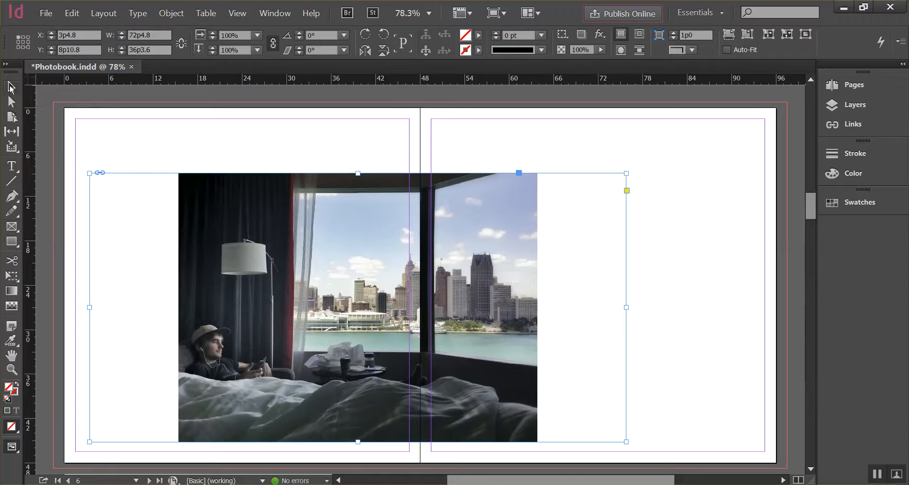
pyautogui.moveTo(355, 252); pyautogui.dragTo(271, 226)
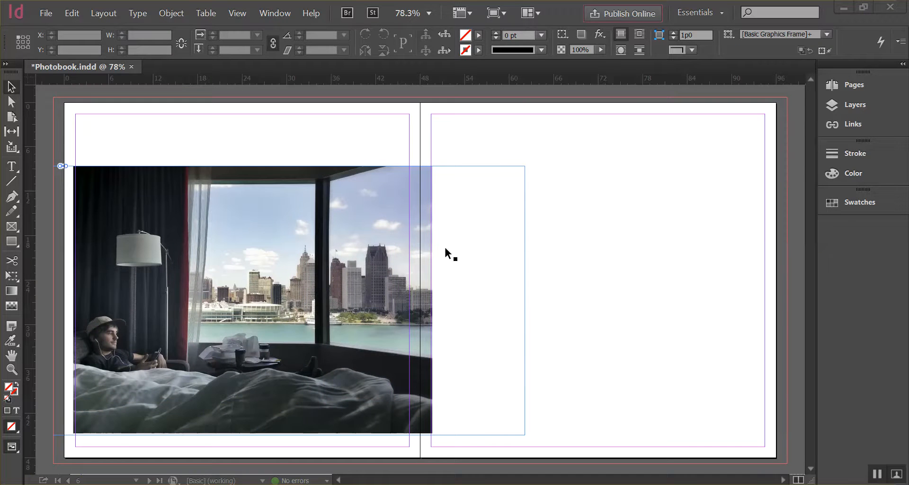
pyautogui.click(493, 245)
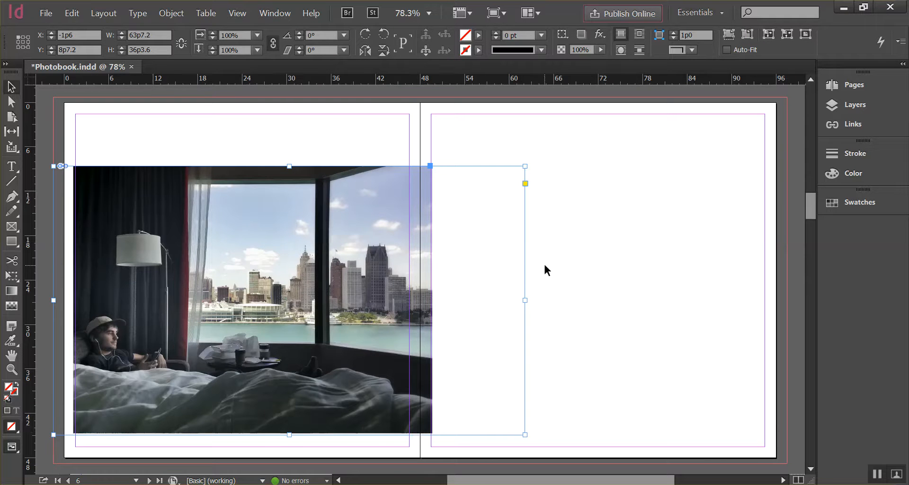
# Reposition the photo inside its frame and narrow the frame from its right edge to 60p6 wide without scaling the photo
pyautogui.click(251, 302)
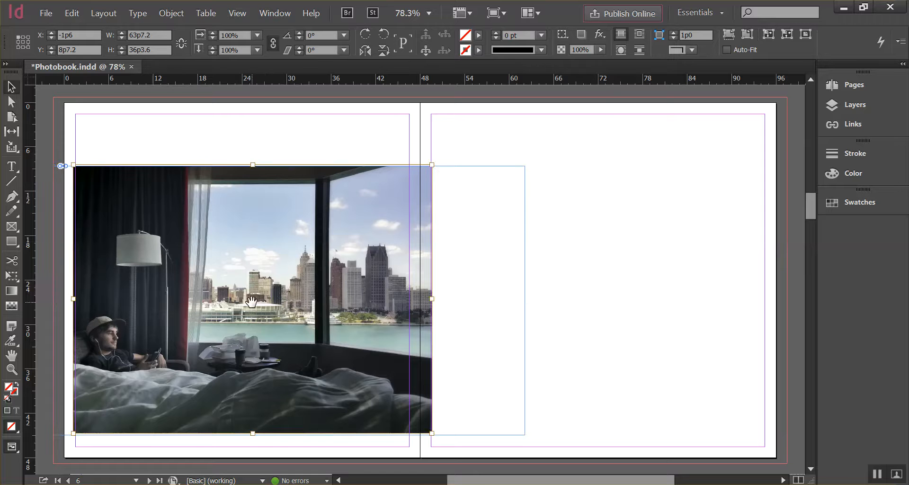
pyautogui.moveTo(251, 302); pyautogui.dragTo(300, 261)
pyautogui.moveTo(374, 224); pyautogui.dragTo(370, 311)
pyautogui.click(521, 323)
pyautogui.click(523, 323)
pyautogui.moveTo(524, 300); pyautogui.dragTo(502, 300)
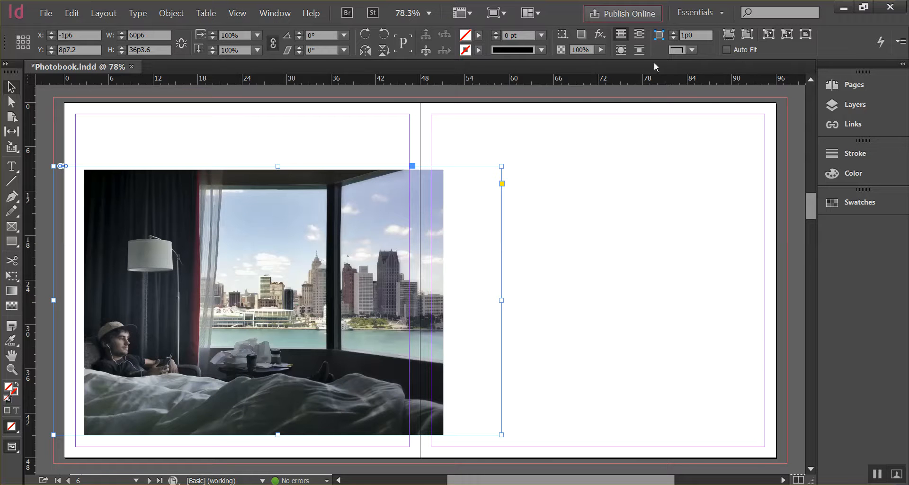
# Turn on Auto-Fit for the hotel room photo's frame and shrink it from its lower-right corner
pyautogui.click(727, 49)
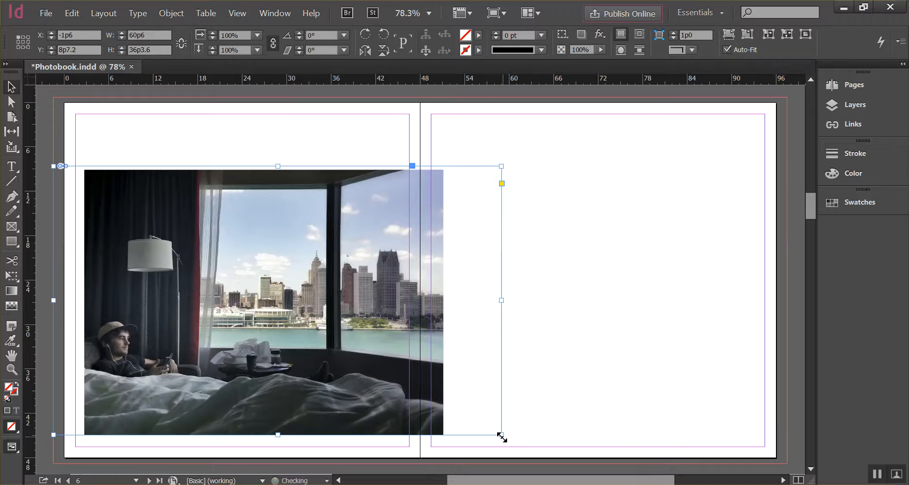
pyautogui.moveTo(501, 434); pyautogui.dragTo(397, 355)
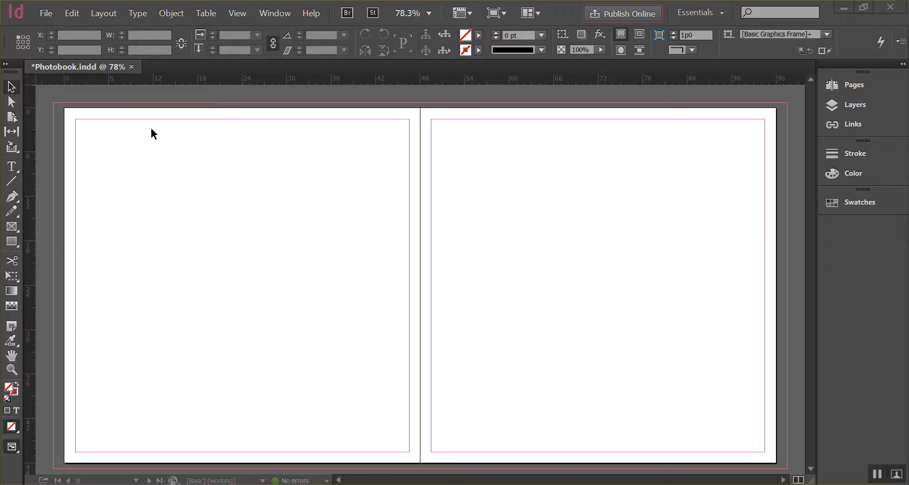
# Place the image 20160605_100204-01 at full size on the page 8 spread, starting at the upper-left margin corner
pyautogui.click(49, 17)
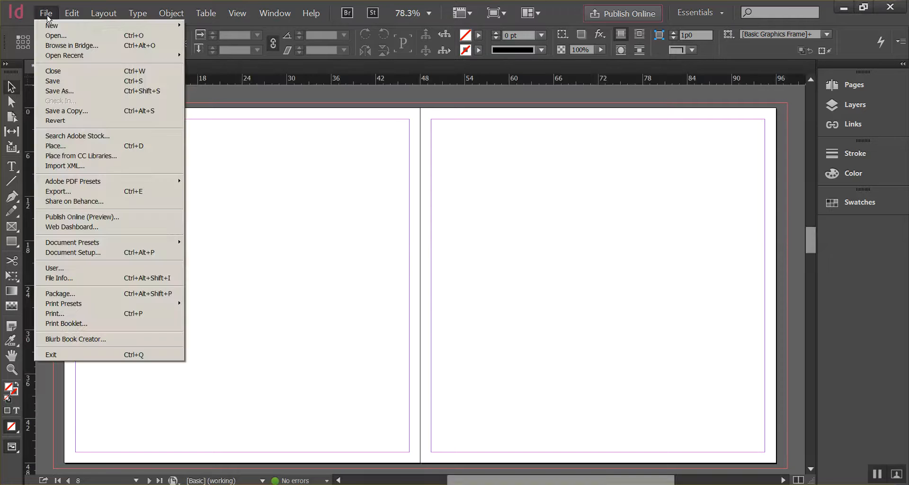
pyautogui.click(71, 150)
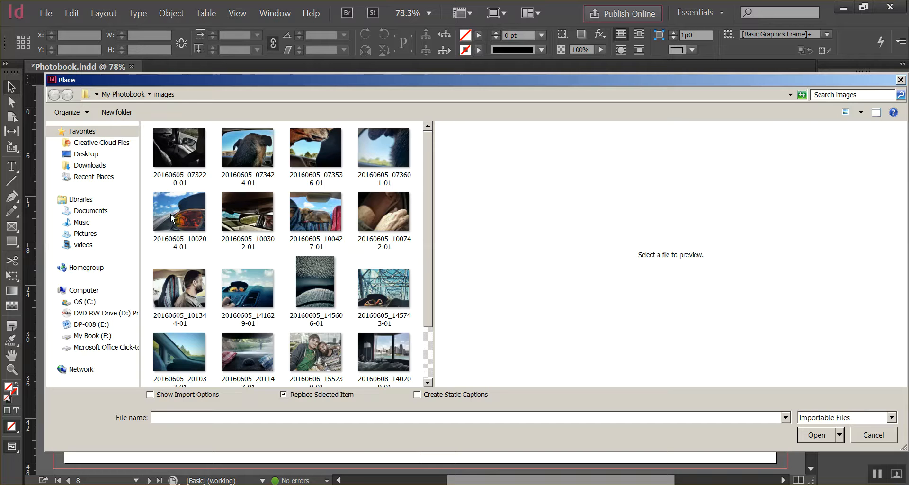
pyautogui.click(171, 219)
pyautogui.click(807, 435)
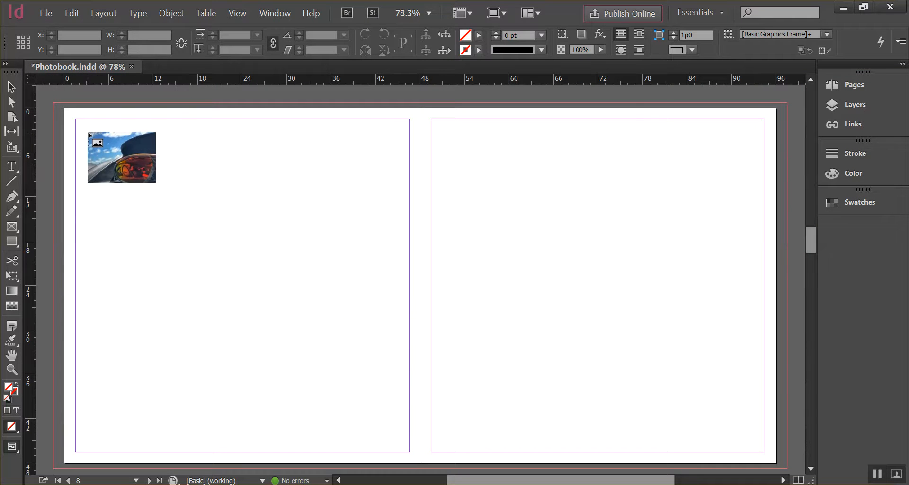
pyautogui.click(76, 120)
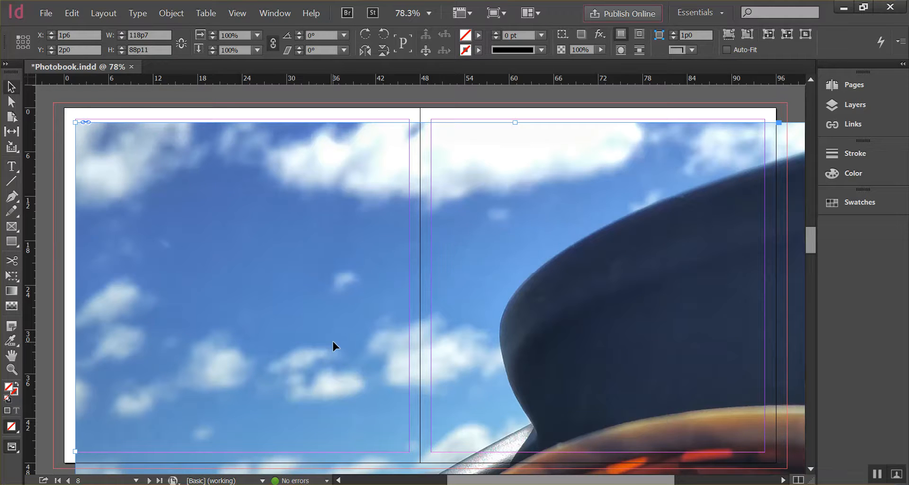
# Turn on Auto-Fit for the sunglasses photo and shrink its frame from the lower-right corner to about 75p2 by 41p8
pyautogui.hotkey('ctrl', '-')
pyautogui.hotkey('ctrl', '-')
pyautogui.hotkey('ctrl', '-')
pyautogui.hotkey('ctrl', '-')
pyautogui.hotkey('ctrl', '-')
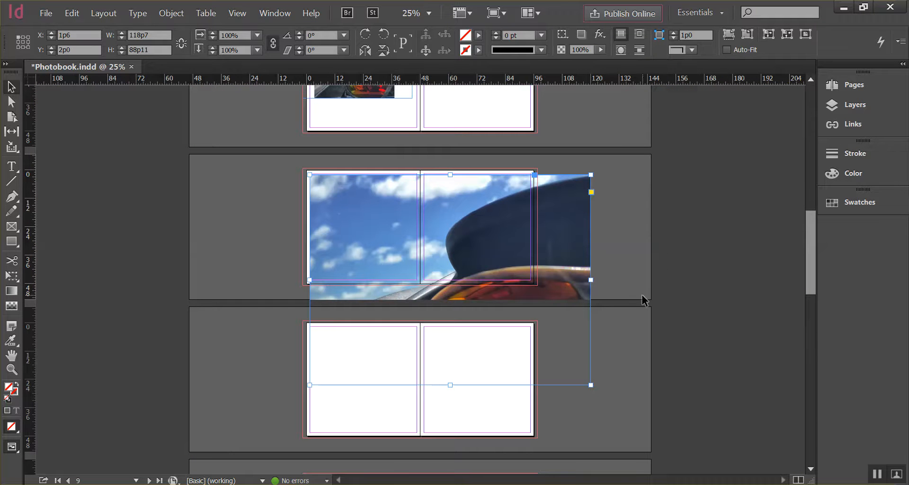
pyautogui.click(726, 50)
pyautogui.moveTo(589, 384); pyautogui.dragTo(488, 273)
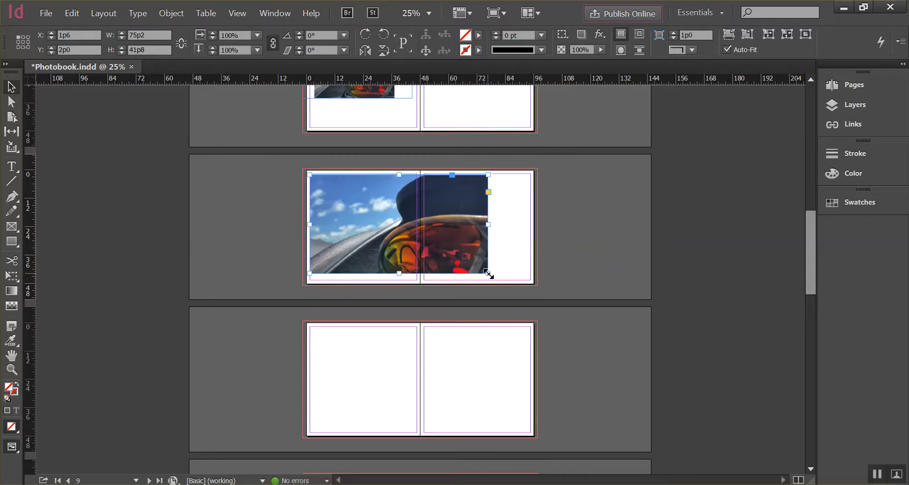